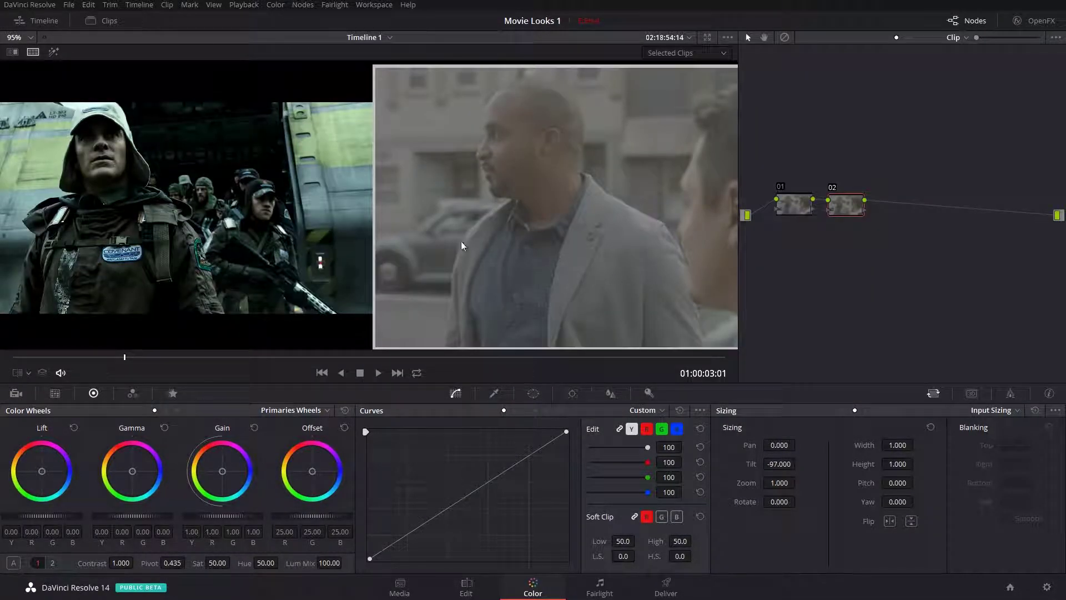
Step: Label node 02 'Primary corrections' and switch to the enhanced viewer, hiding the node graph
scroll(393, 235, "down", 3)
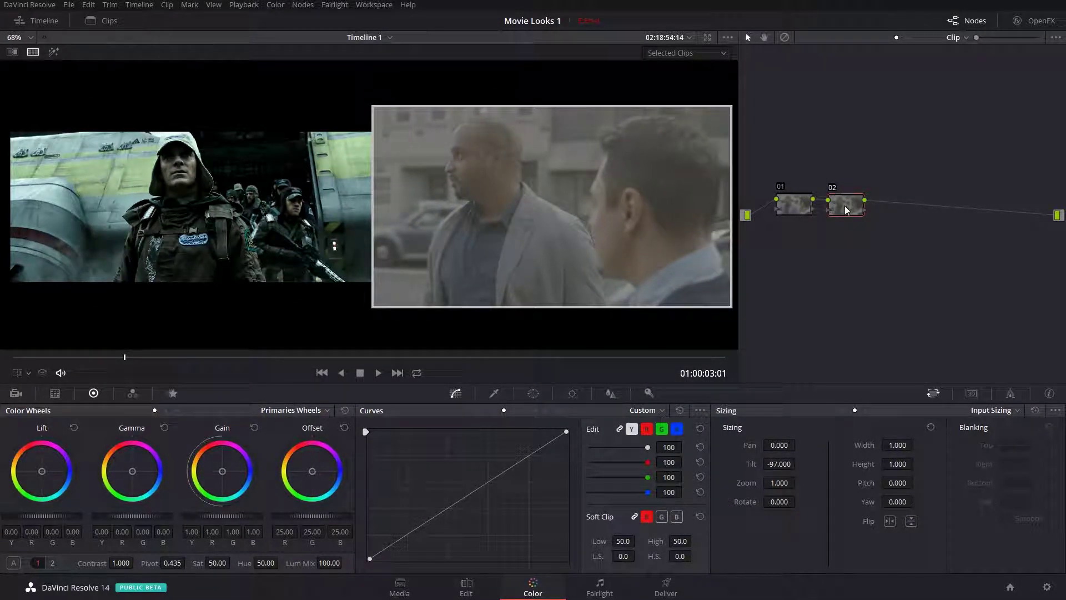
right_click(849, 204)
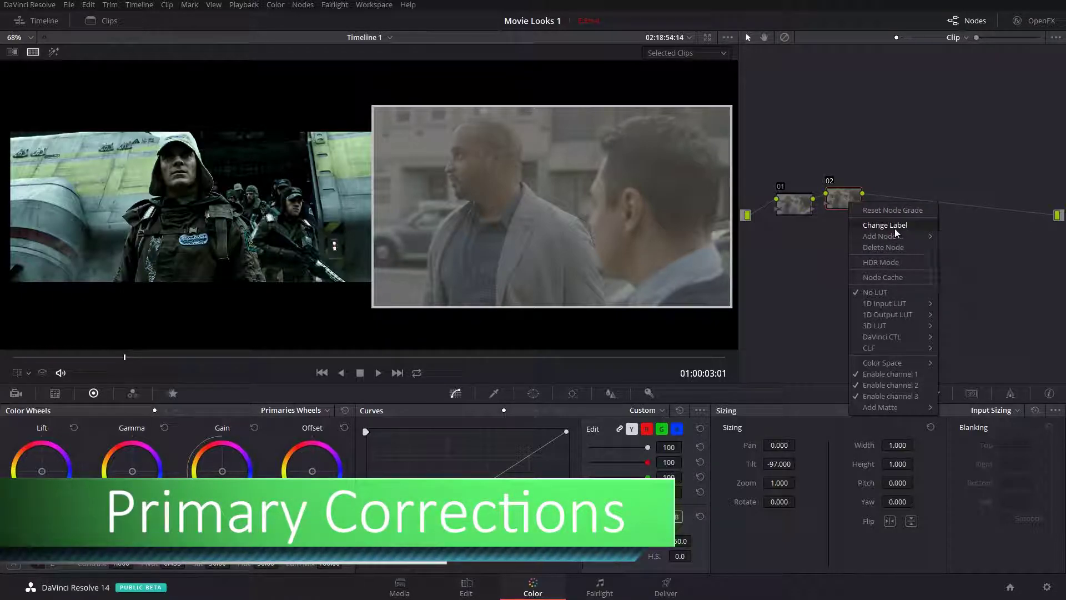
left_click(894, 228)
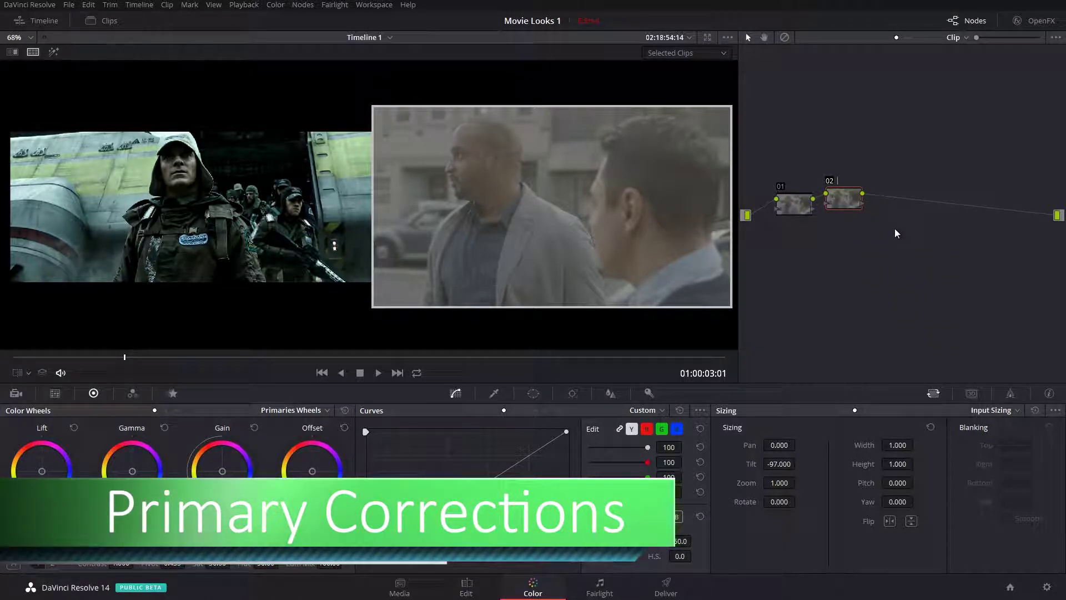
type("Primary")
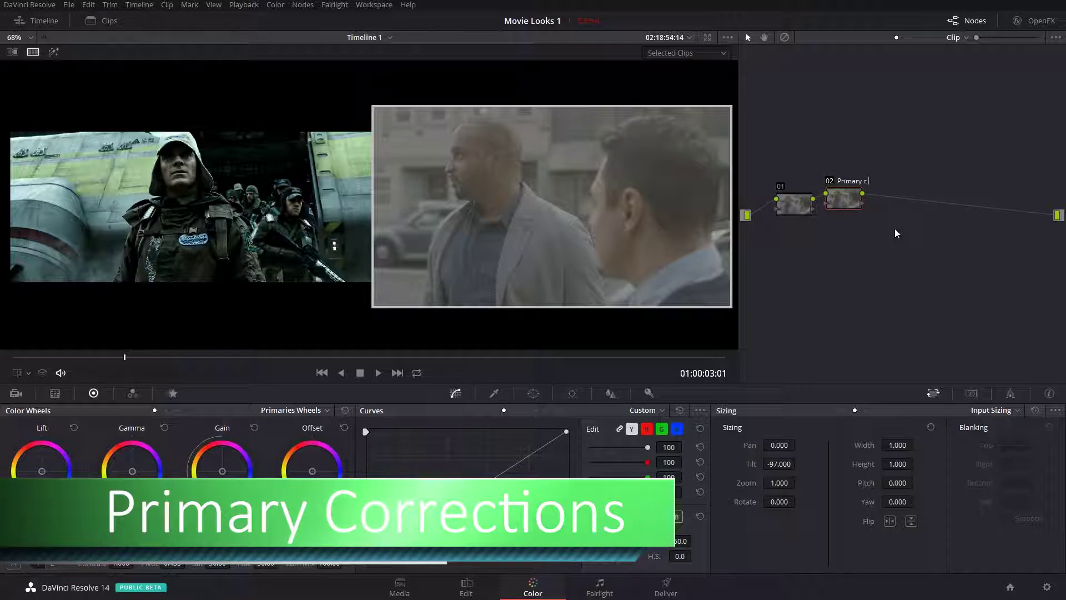
type(" c")
type("orrections")
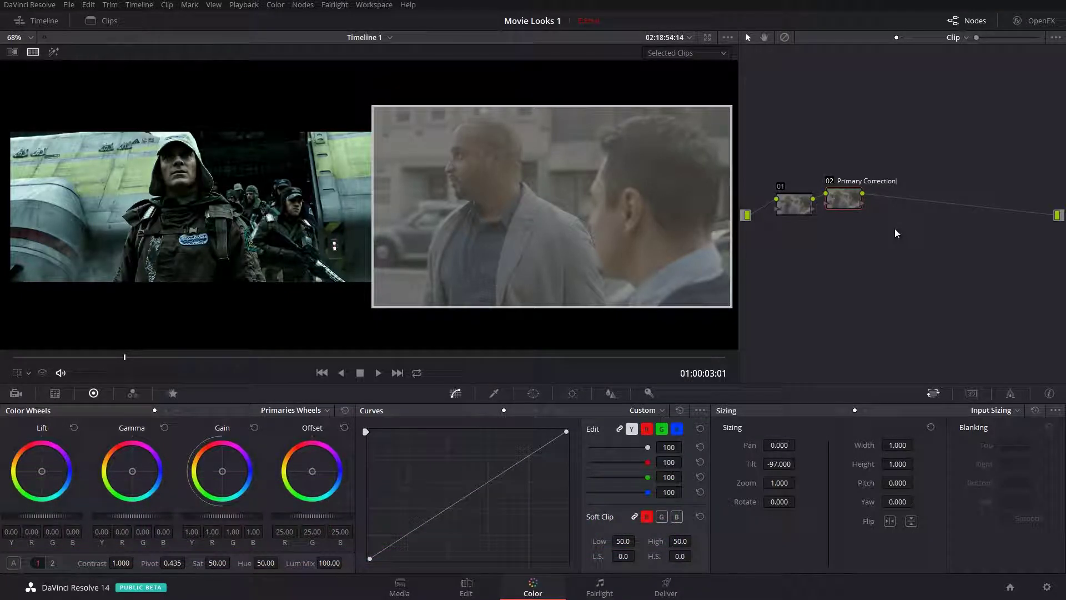
key("Return")
key("alt+f")
Step: Build a steep contrast S-curve: pull the black and white points inward, then add and shape shadow and highlight points
scroll(583, 222, "up", 1)
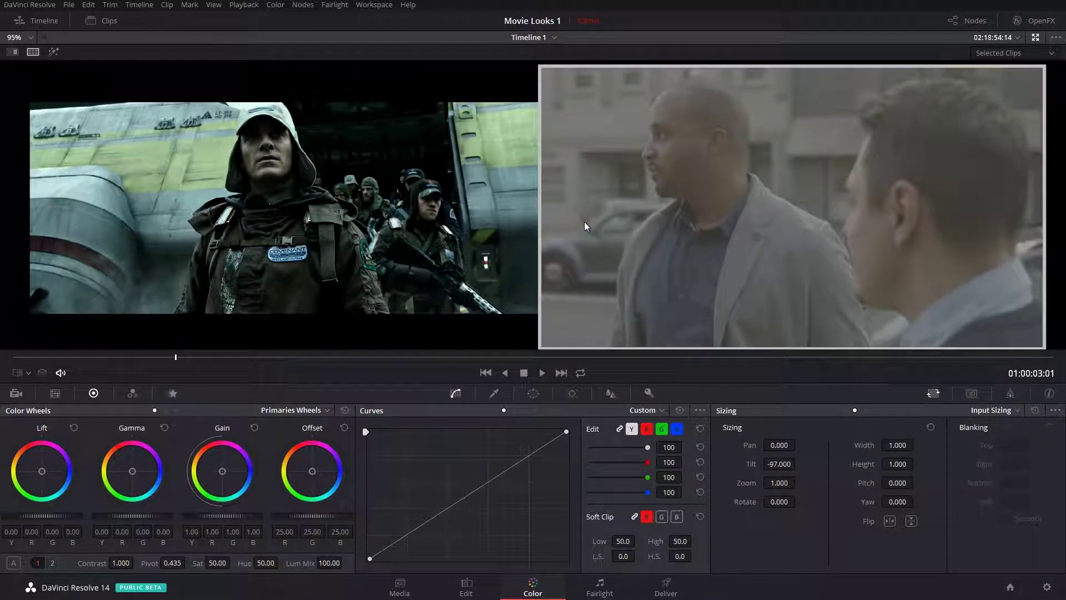
left_click_drag(369, 558, 422, 541)
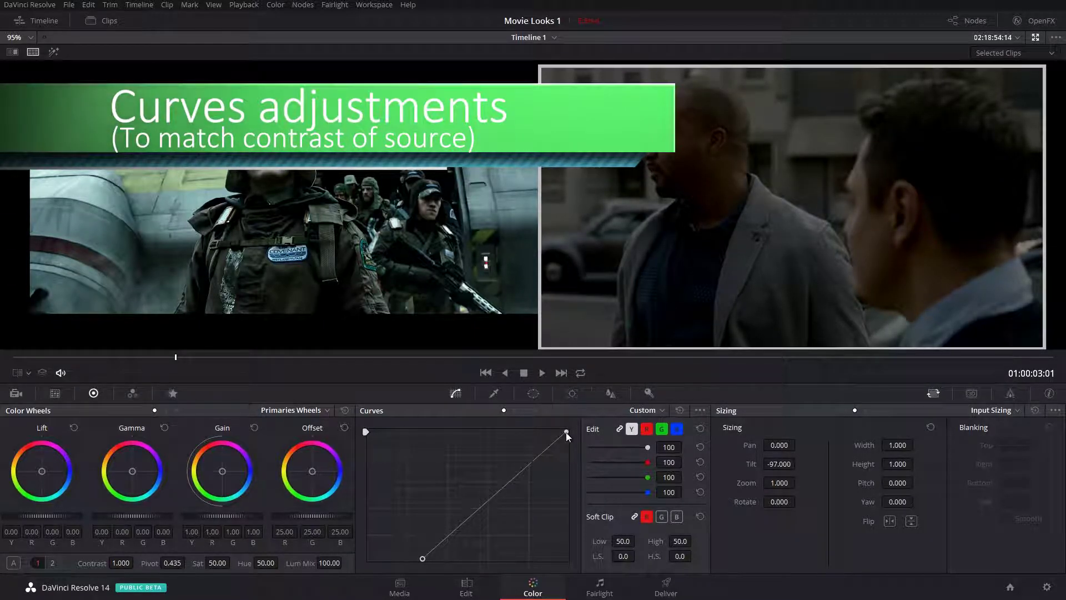
mouse_move(565, 432)
left_mouse_down()
mouse_move(469, 432)
mouse_move(479, 438)
left_mouse_up()
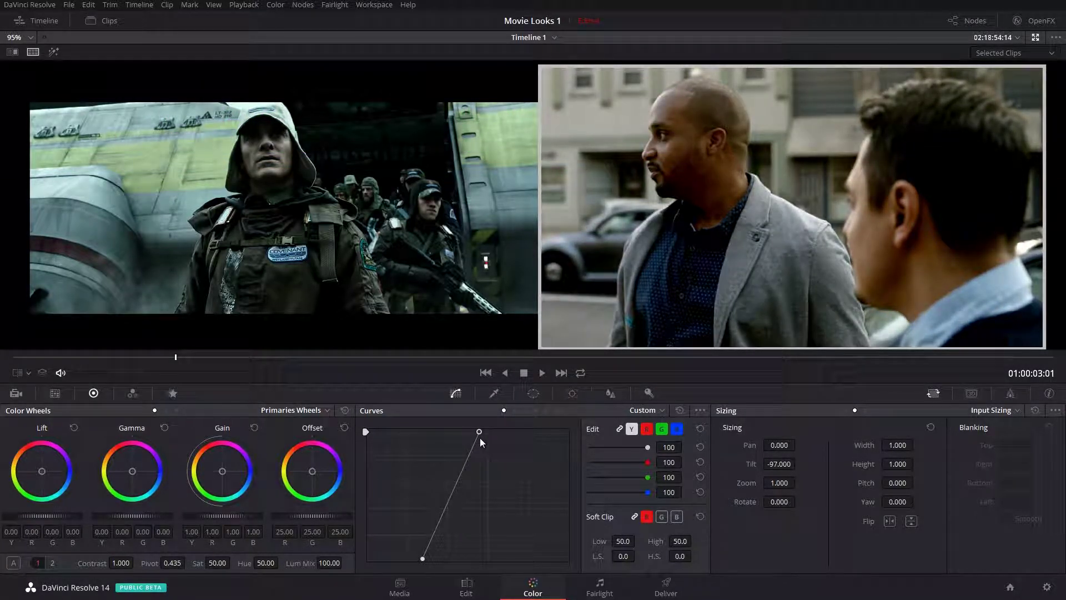
left_click(432, 535)
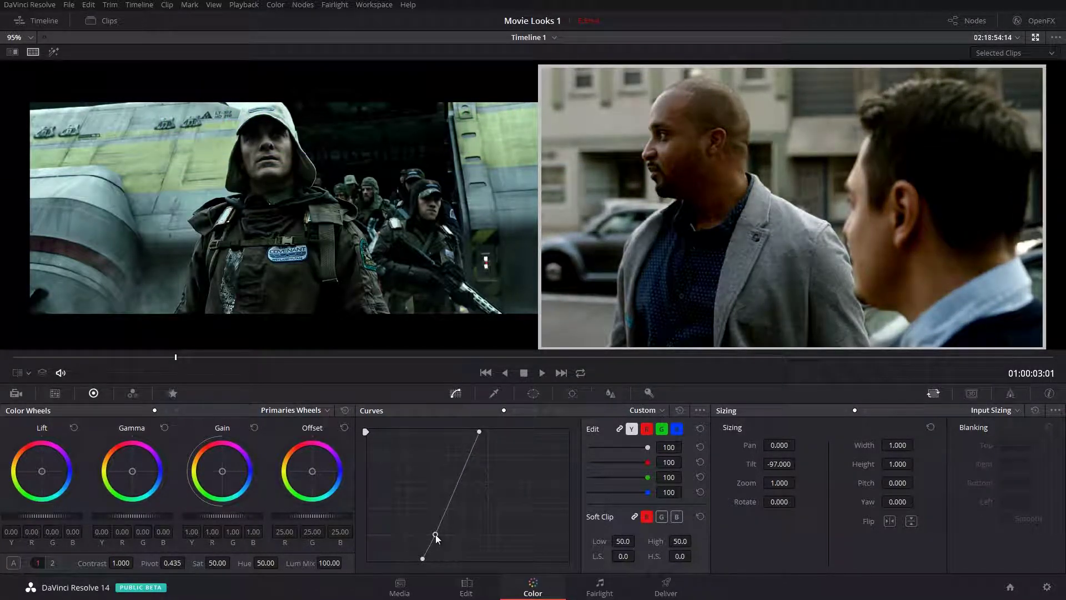
left_click_drag(432, 534, 437, 534)
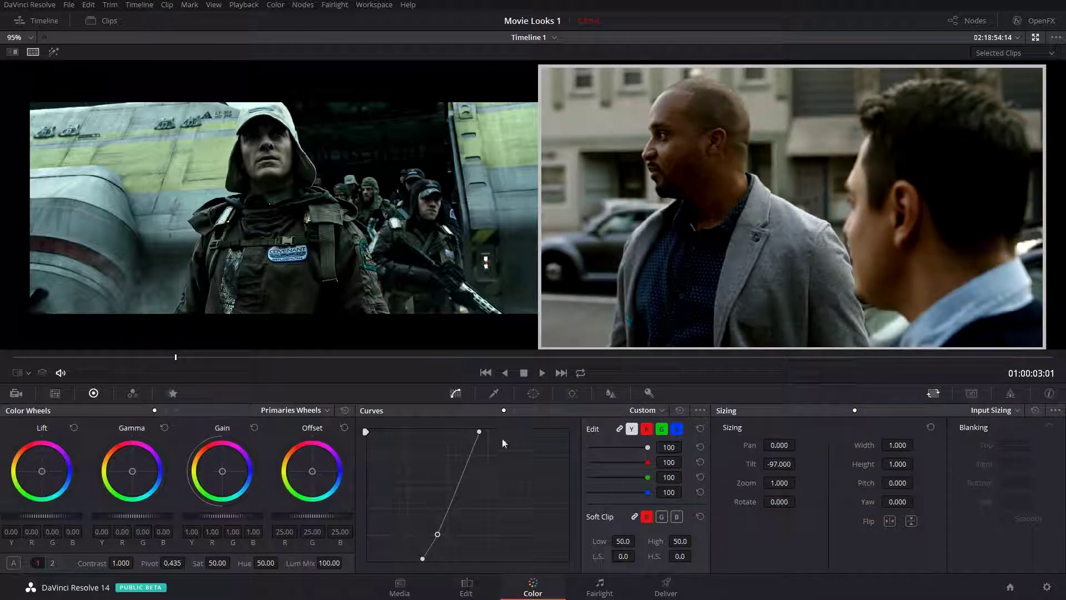
left_click_drag(468, 456, 465, 459)
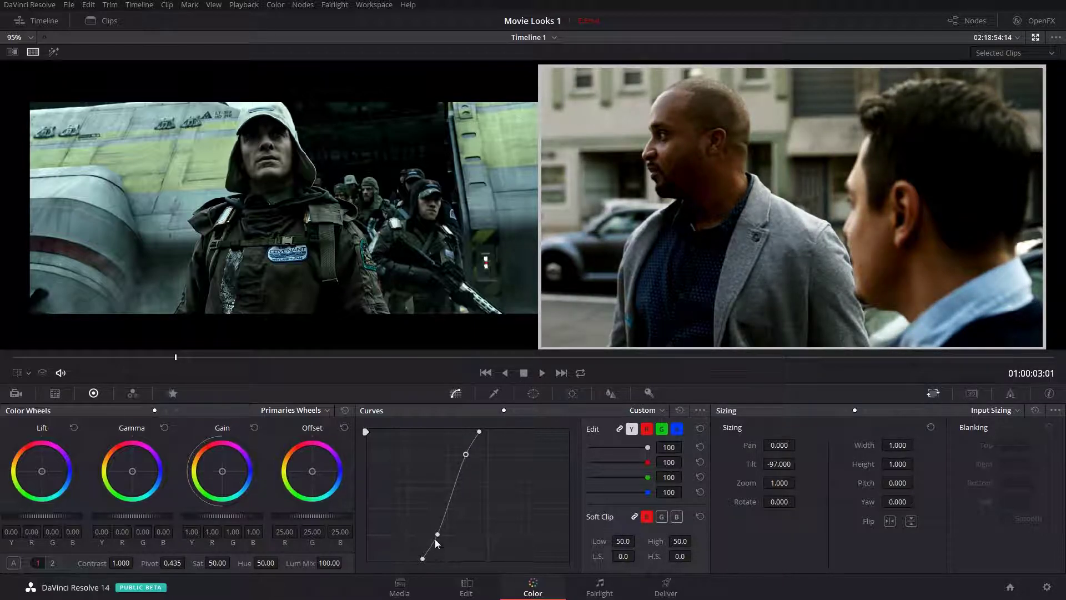
left_click_drag(437, 535, 433, 538)
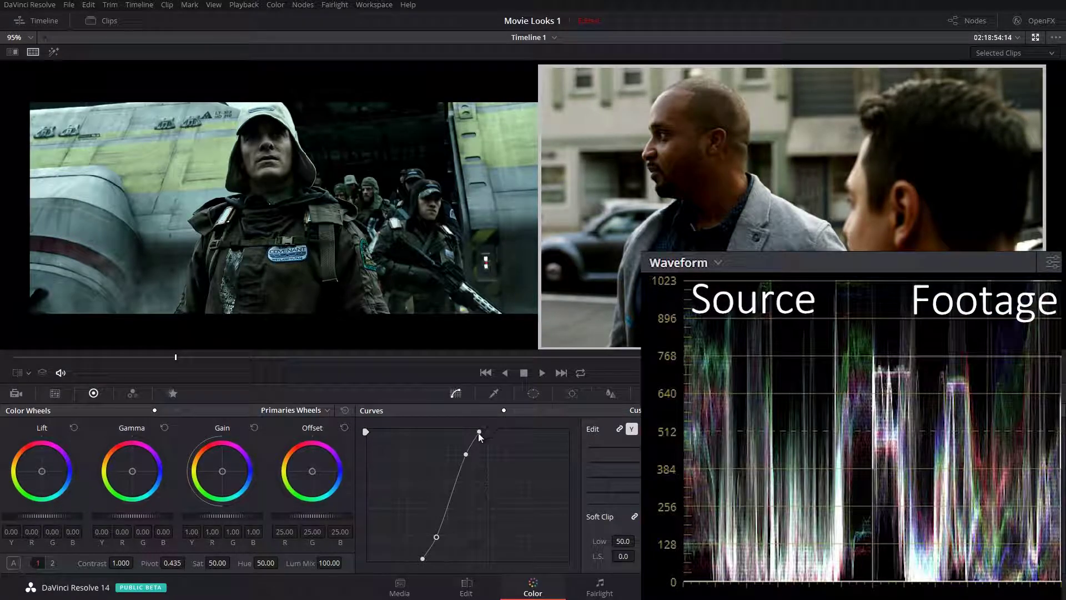
left_click_drag(479, 433, 510, 433)
left_click_drag(476, 436, 474, 437)
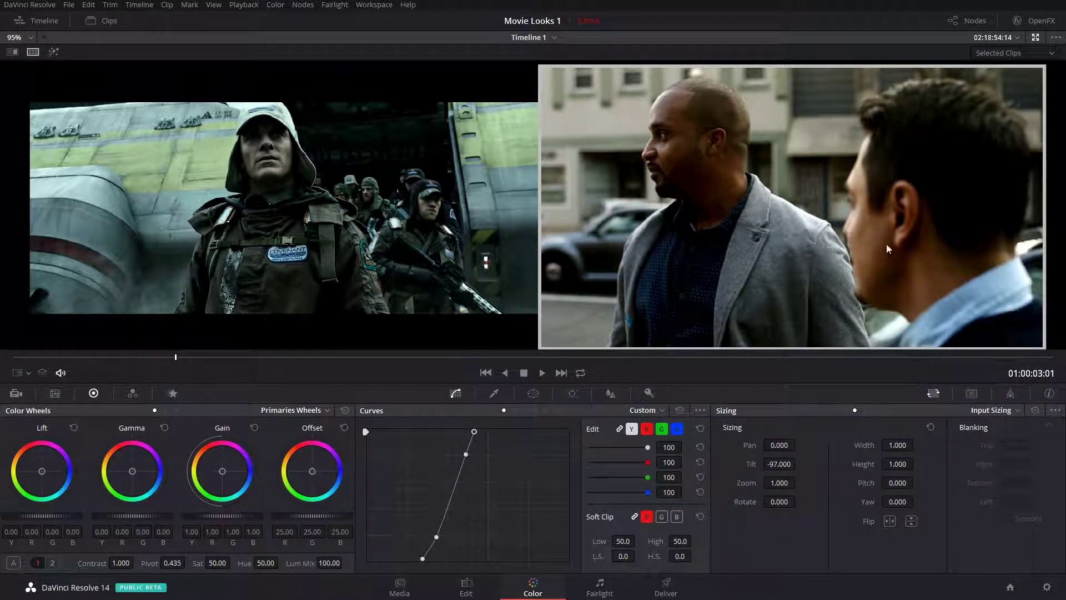
key("alt+f")
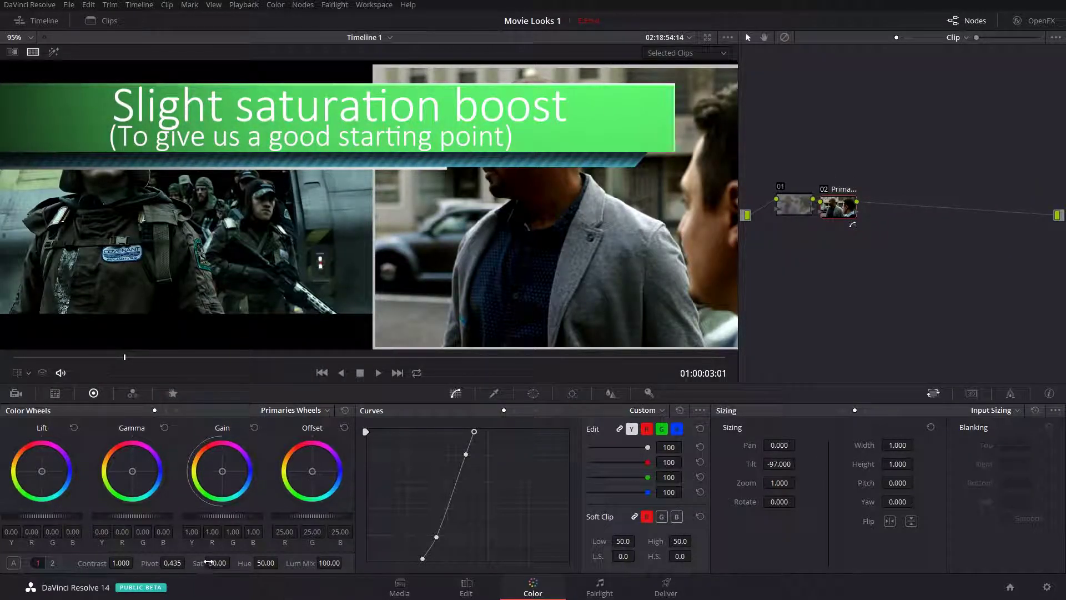
Step: Raise saturation to 59.00 and nudge Gain toward blue (red 0.99, blue 1.02)
left_click_drag(217, 562, 231, 562)
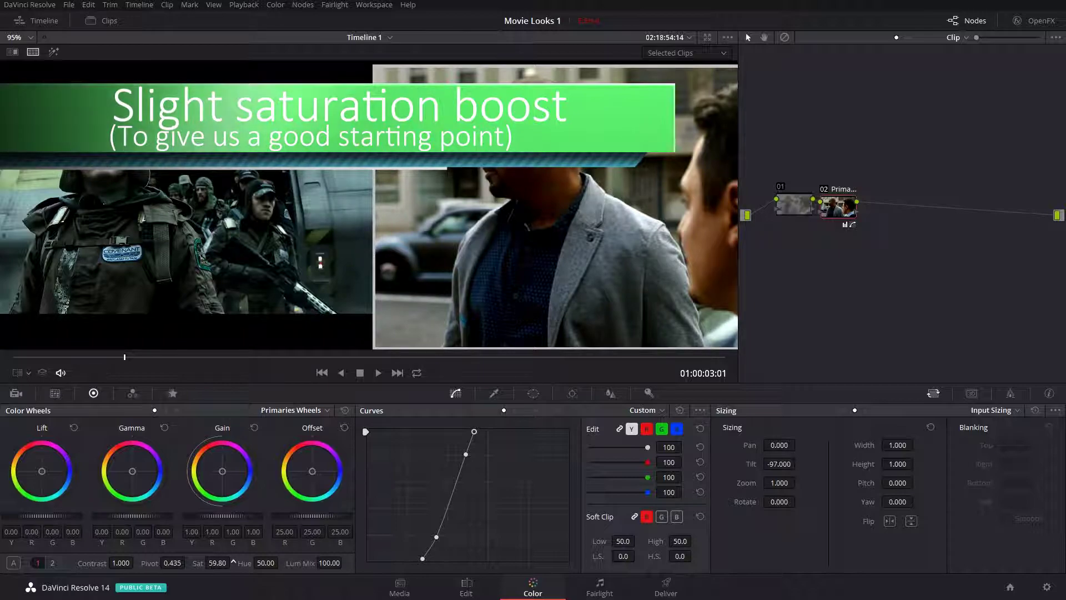
key("alt+f")
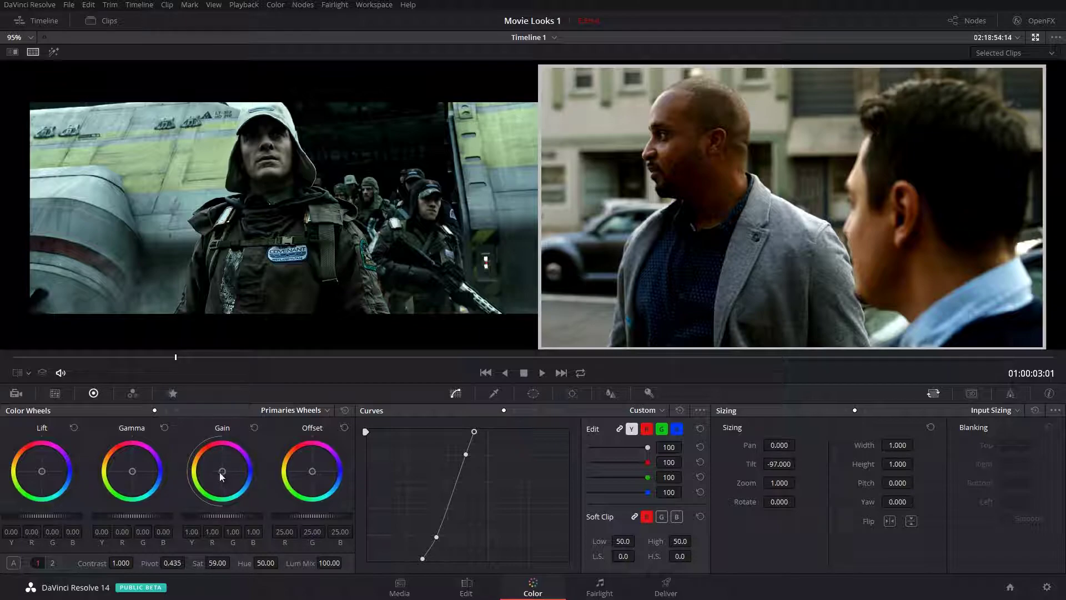
left_click_drag(220, 472, 223, 470)
scroll(688, 247, "down", 2)
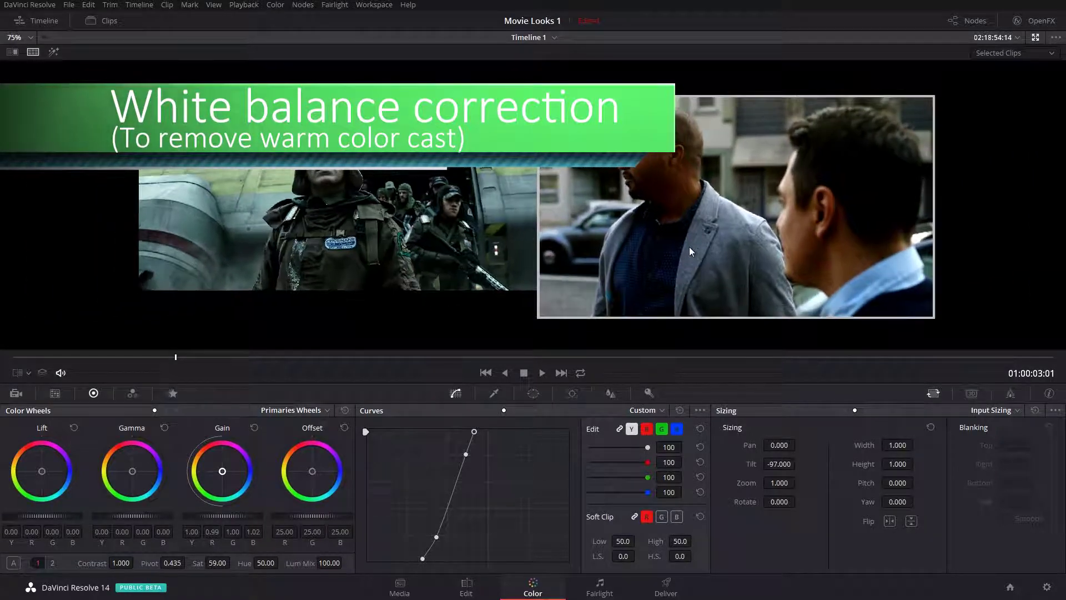
scroll(688, 247, "up", 2)
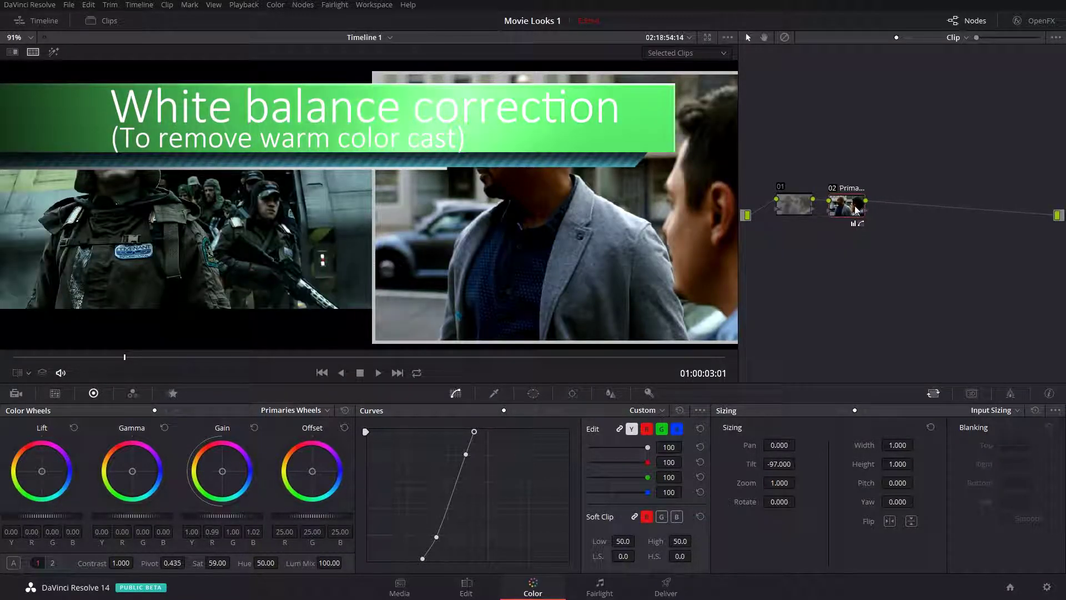
scroll(457, 258, "down", 2)
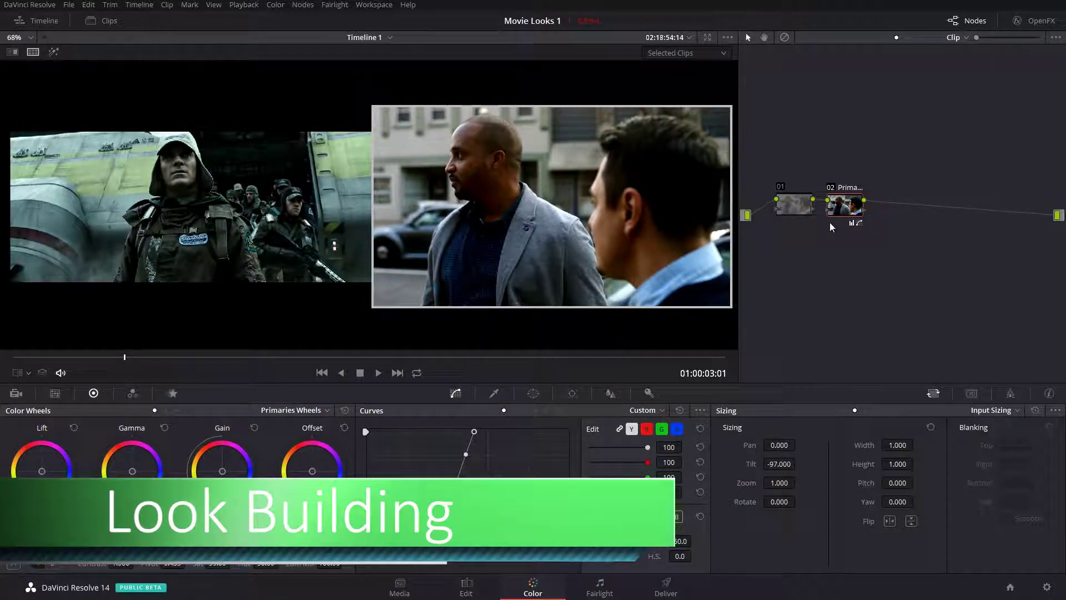
Step: Add serial node 03 and tint it blue-green via Gain (red 0.88, green 1.04), Gamma and Lift
key("alt+s")
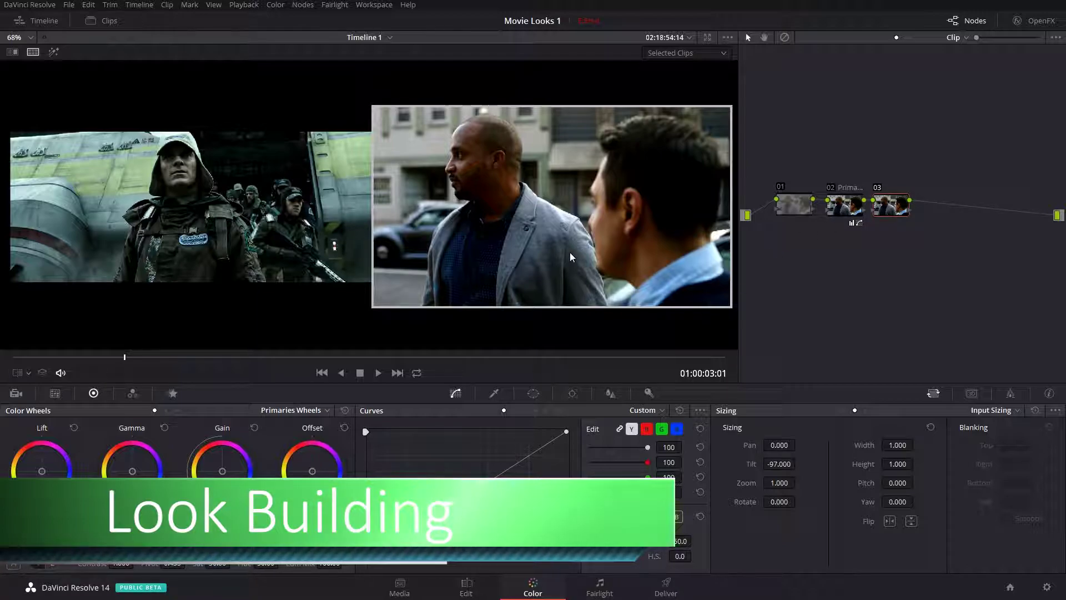
key("alt+f")
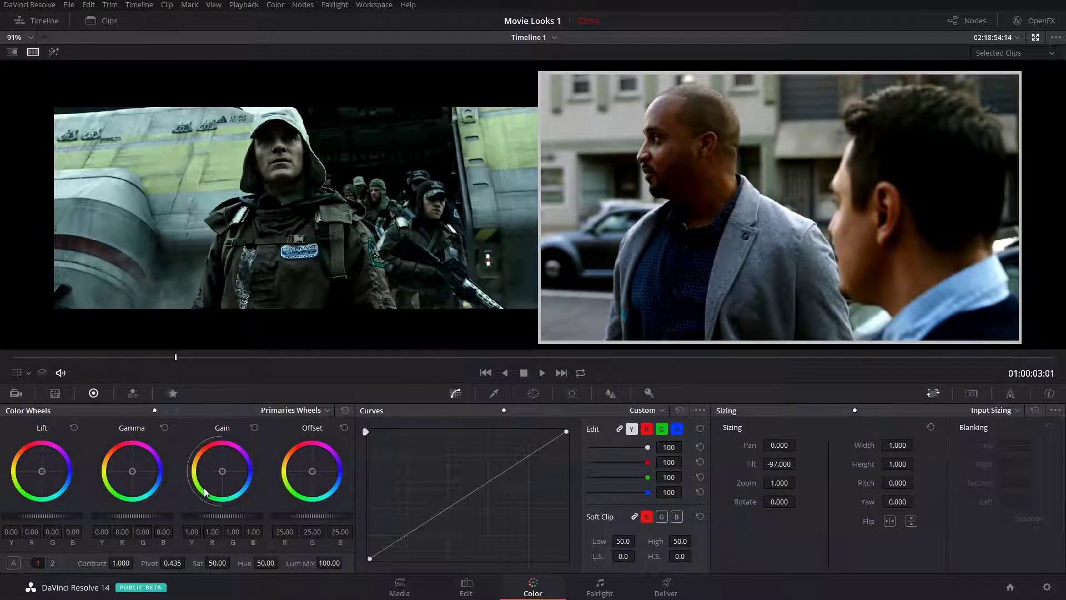
left_click_drag(222, 471, 221, 473)
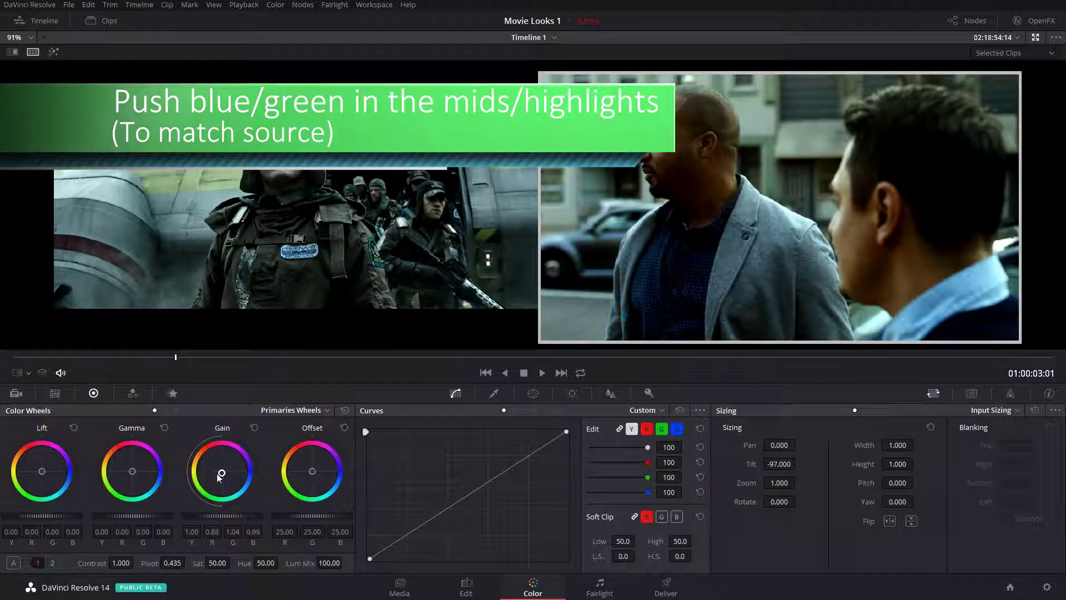
left_click_drag(131, 474, 133, 472)
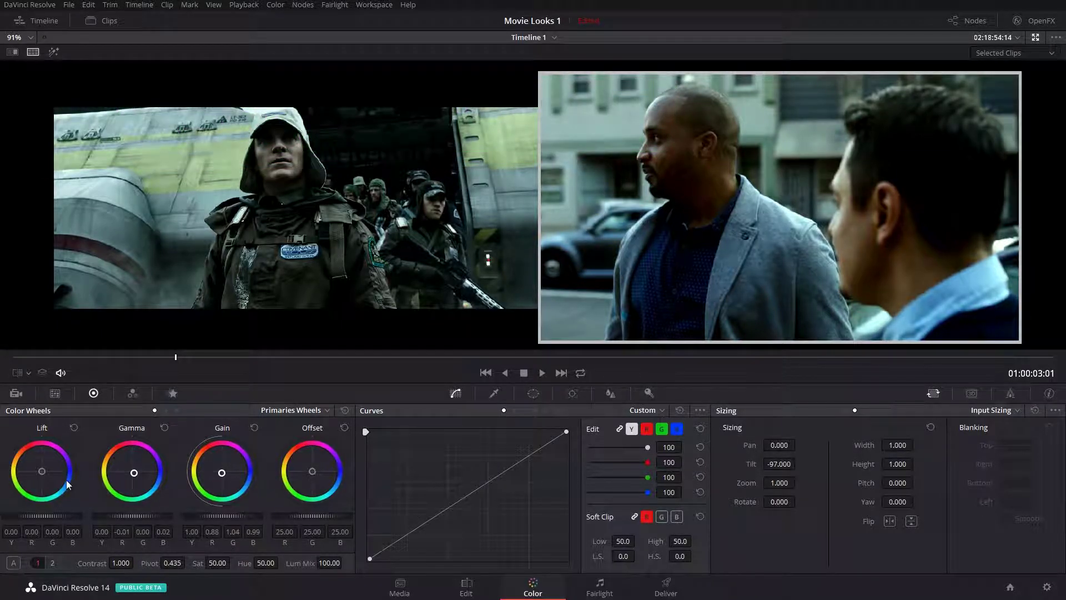
left_click_drag(41, 472, 41, 471)
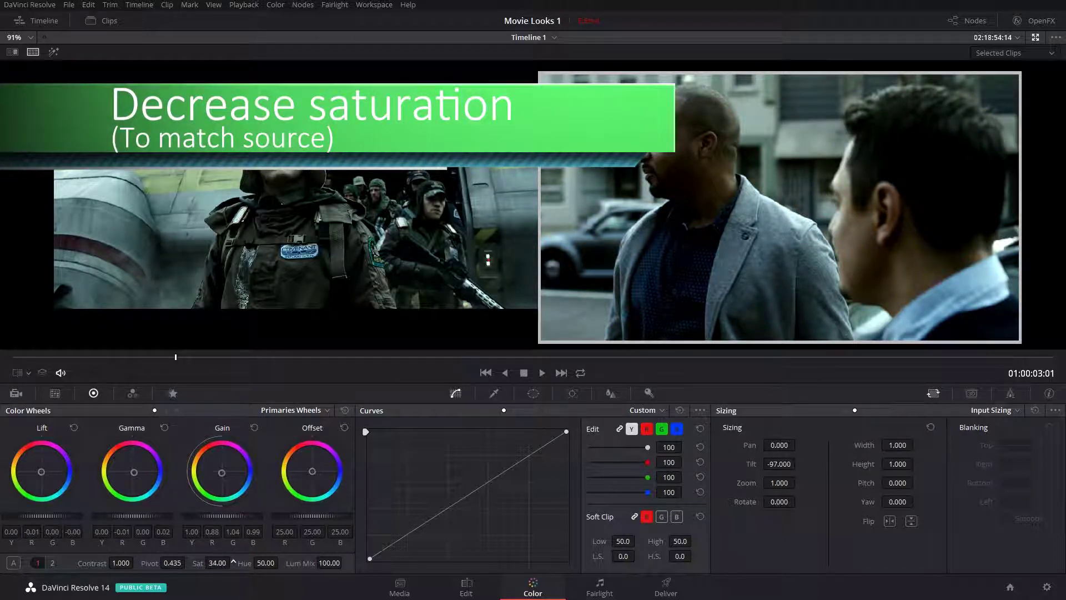
Step: Set node 03's saturation to exactly 33.00
mouse_move(217, 563)
left_mouse_down()
mouse_move(196, 562)
mouse_move(218, 562)
left_mouse_up()
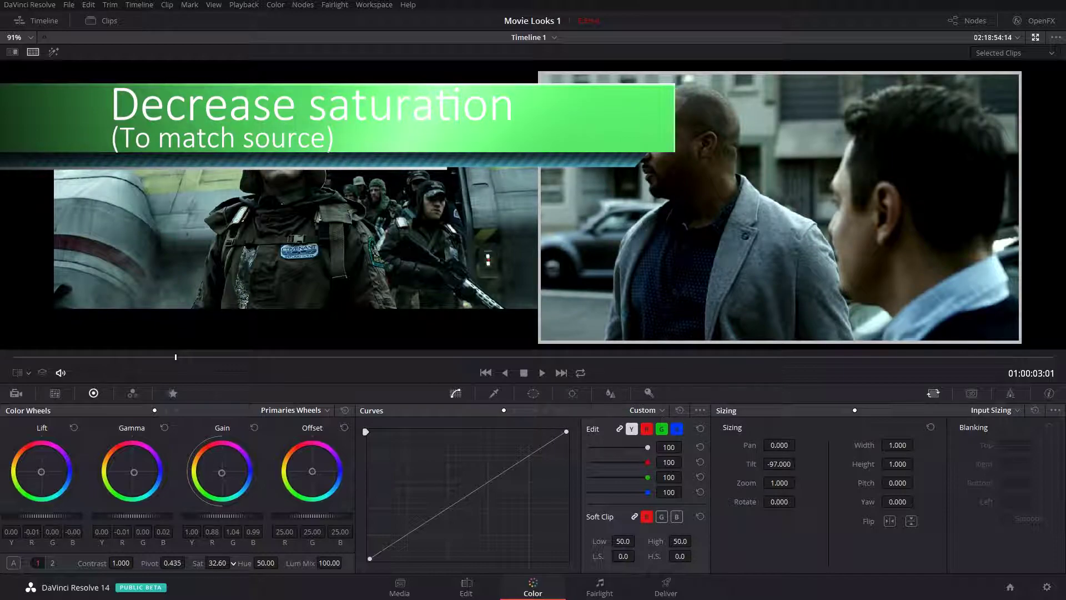
double_click(217, 563)
type("33")
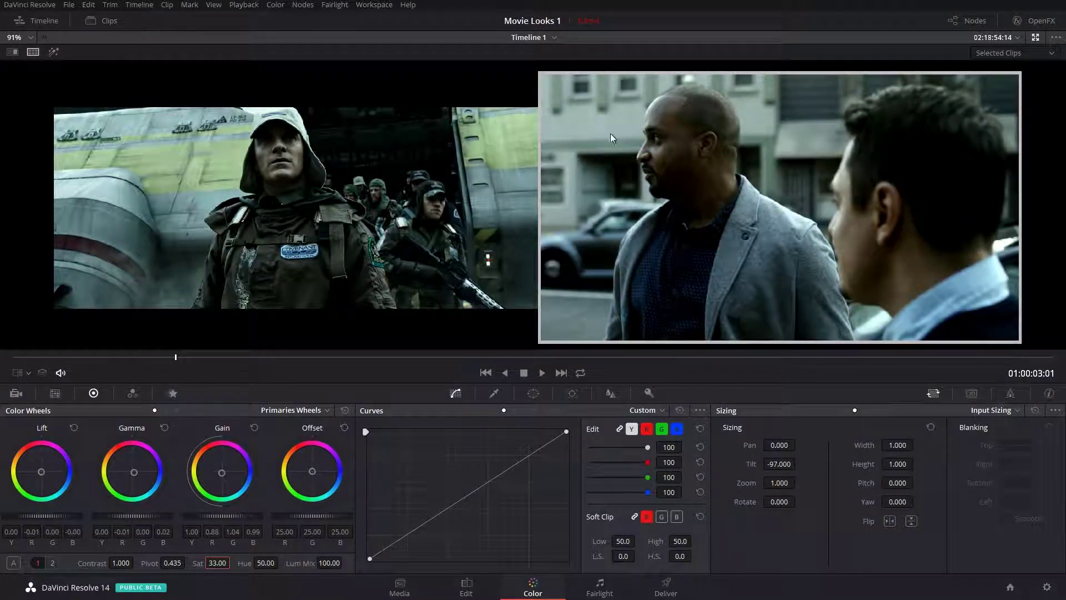
scroll(644, 142, "down", 1)
Step: Drag the Offset master wheel to match the reference exposure, ending at 23.80
left_click_drag(802, 187, 797, 194)
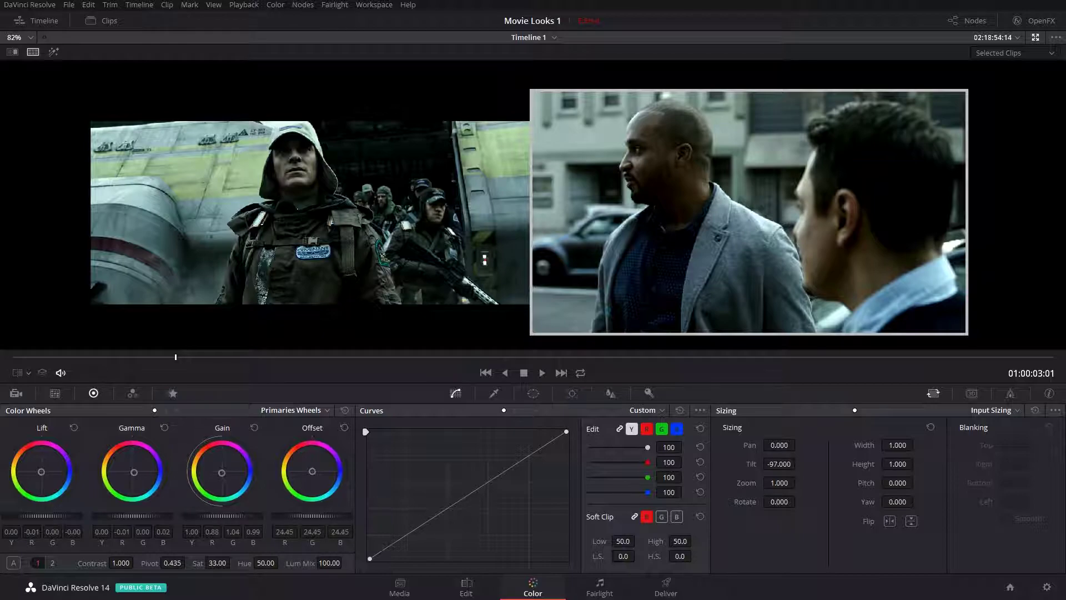
left_click_drag(322, 515, 302, 515)
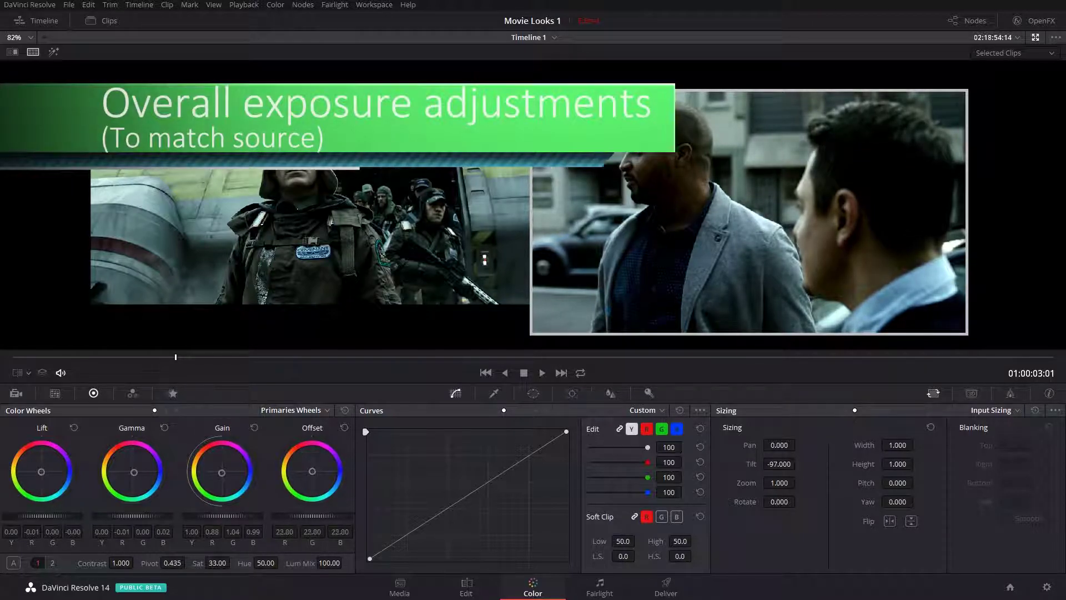
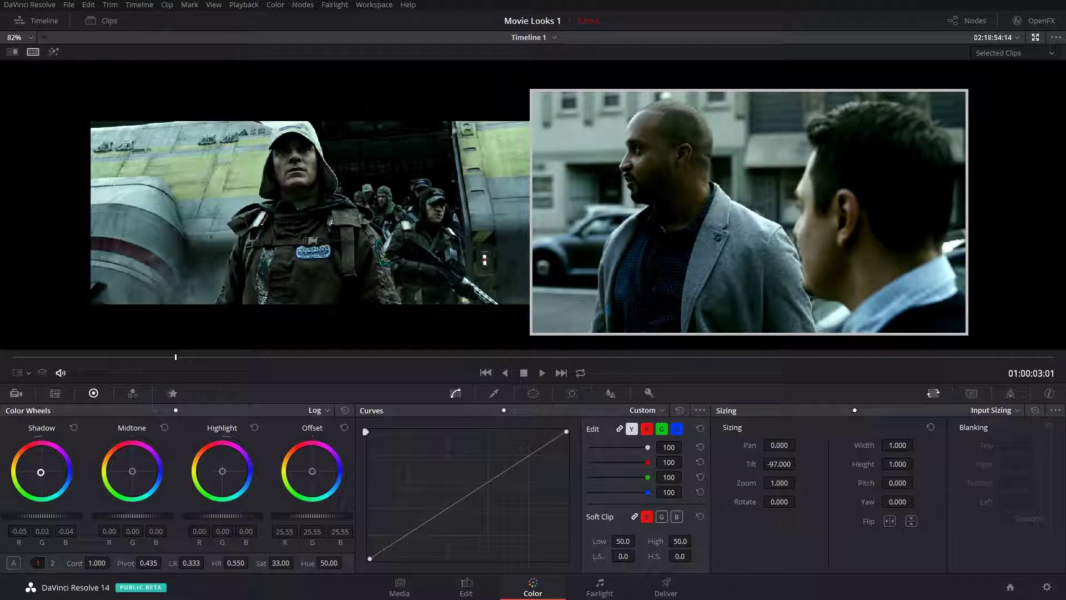
Step: Nudge the Shadow wheel slightly toward green, then add serial node 04 after node 03
left_click_drag(41, 472, 41, 471)
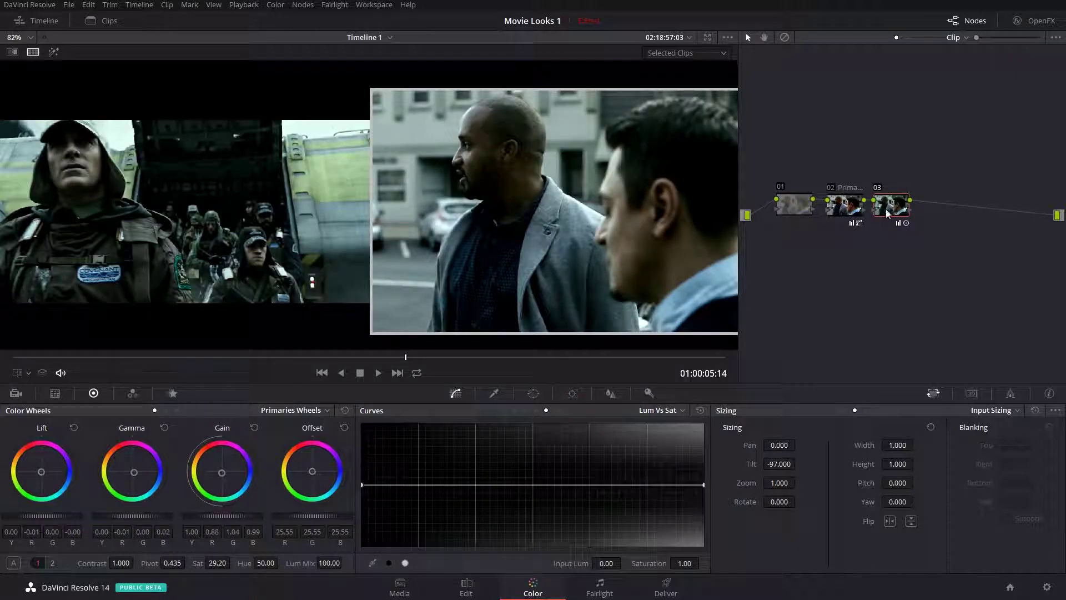
key("alt+s")
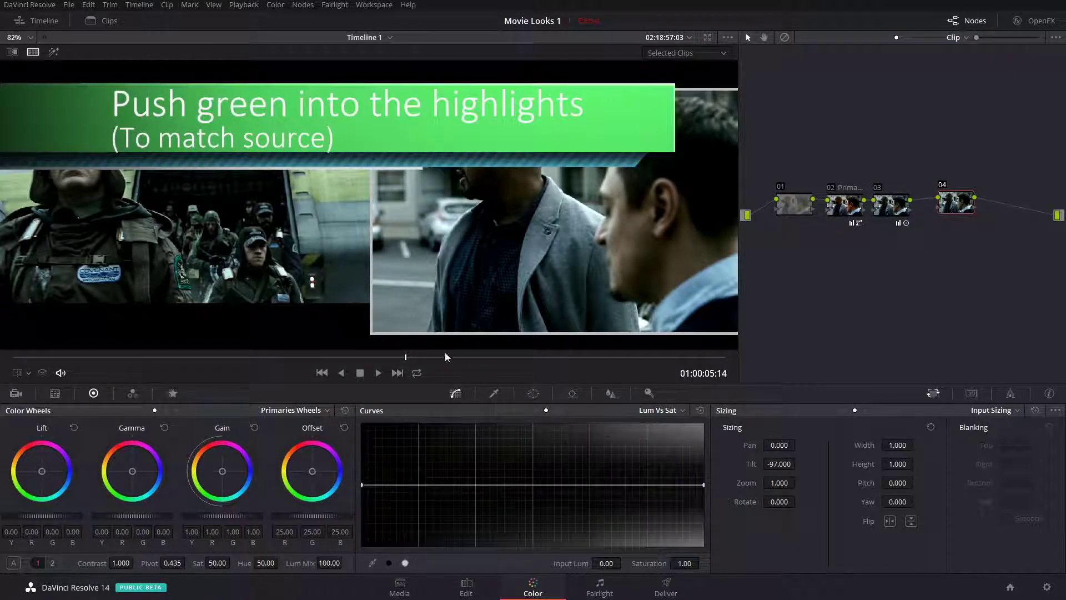
Step: Switch the colour wheels to Log mode, then review the green-leaning highlights by playing backwards and scrubbing
scroll(461, 209, "down", 2)
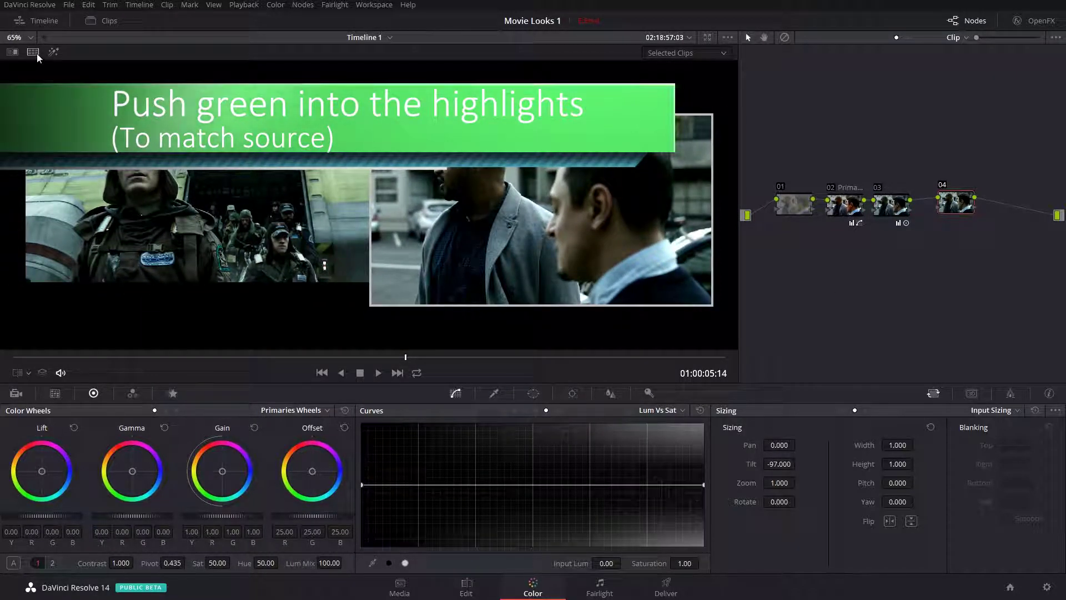
scroll(444, 301, "up", 1)
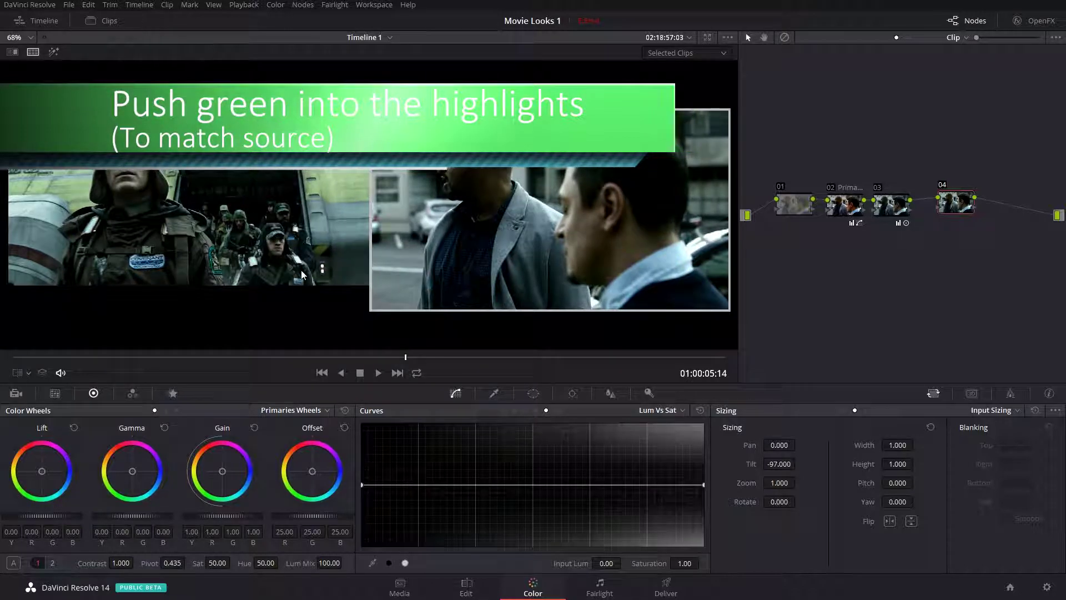
left_click(302, 411)
left_click(281, 448)
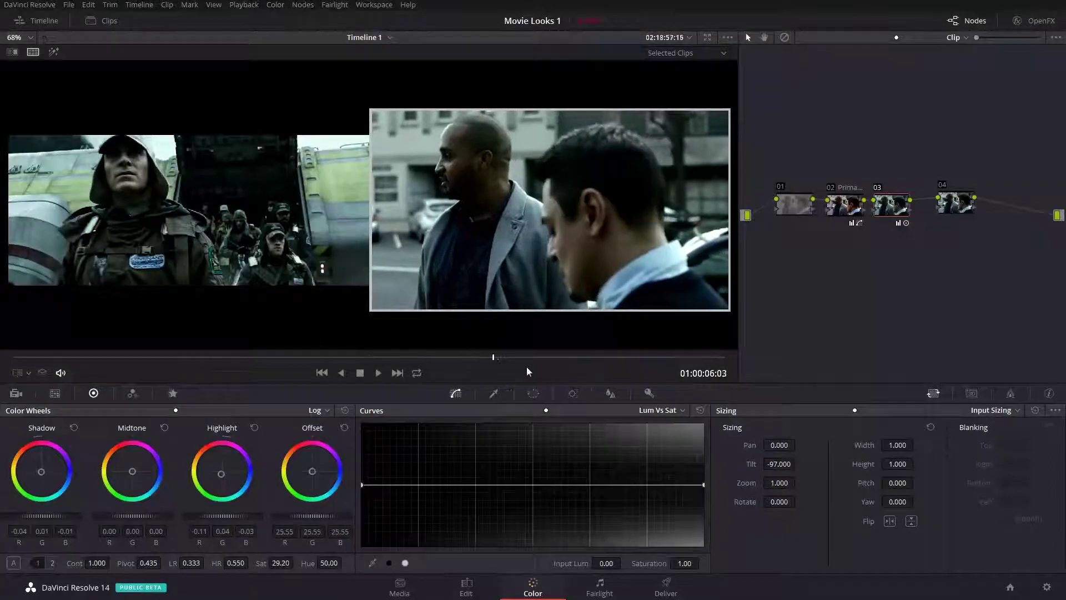
key("j")
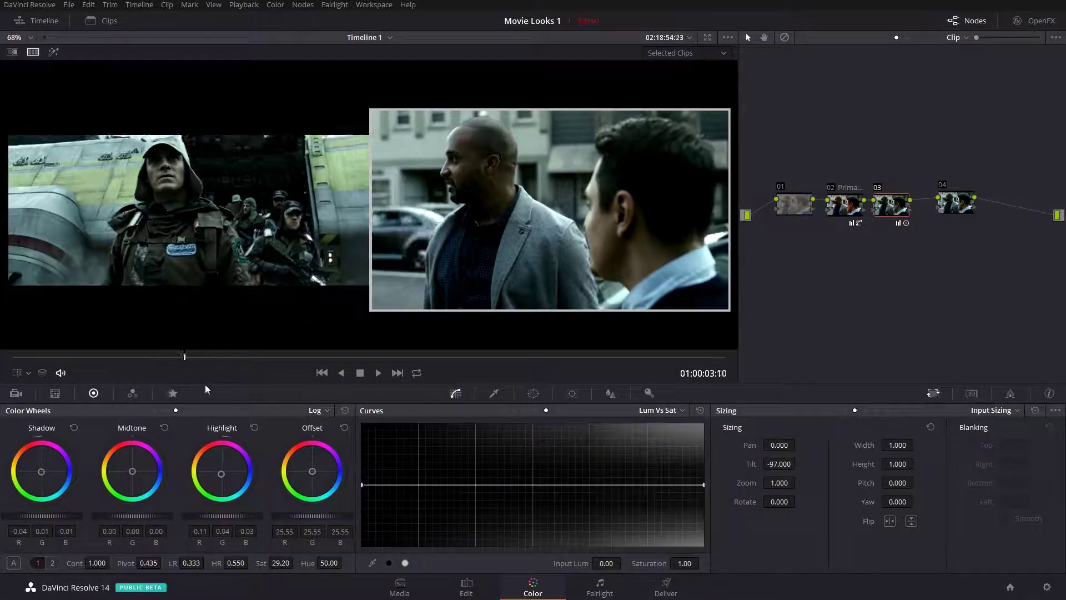
left_click_drag(561, 366, 578, 369)
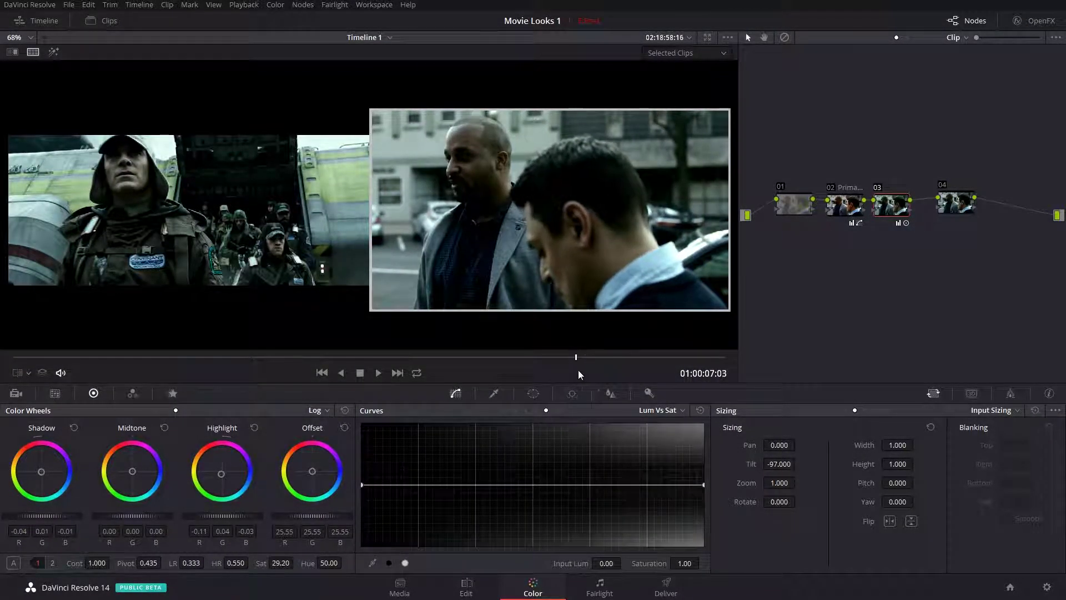
Step: Enable a circle power window on node 04 and show only the graded clip in the viewer
left_click(942, 203)
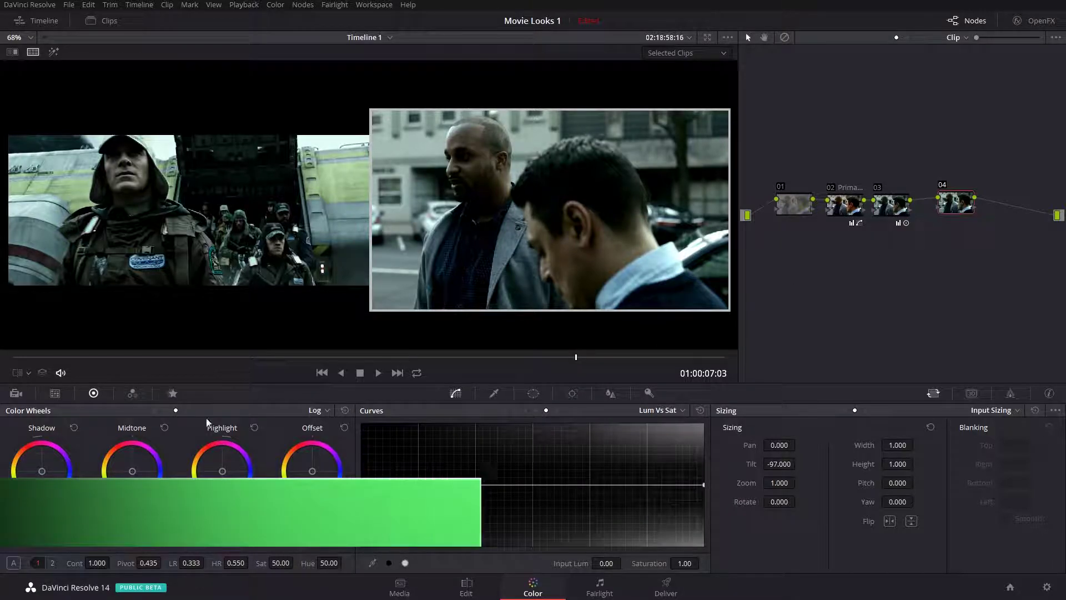
left_click(533, 393)
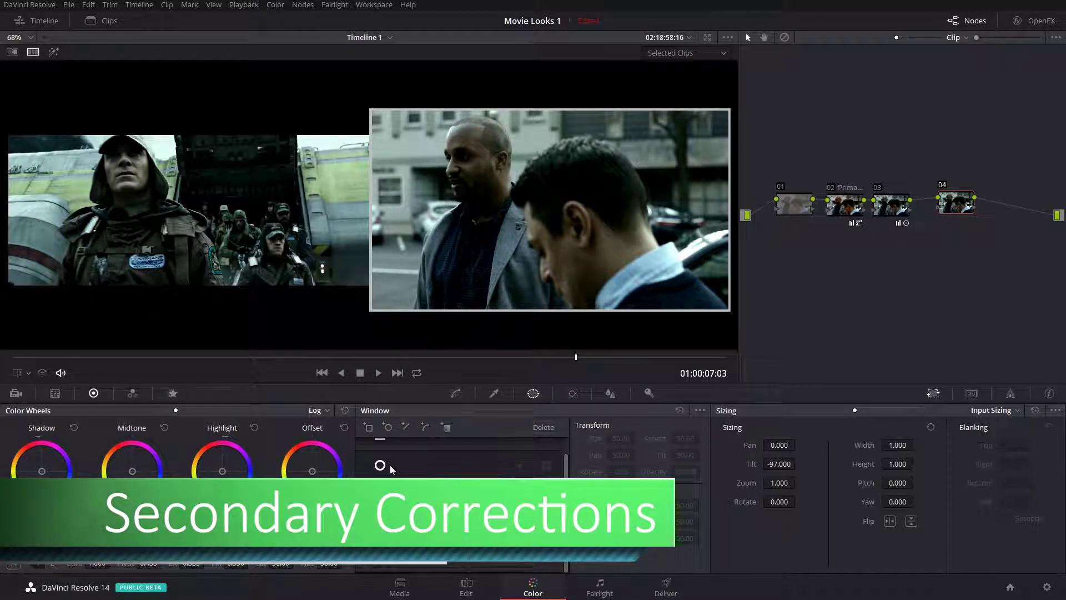
left_click(379, 465)
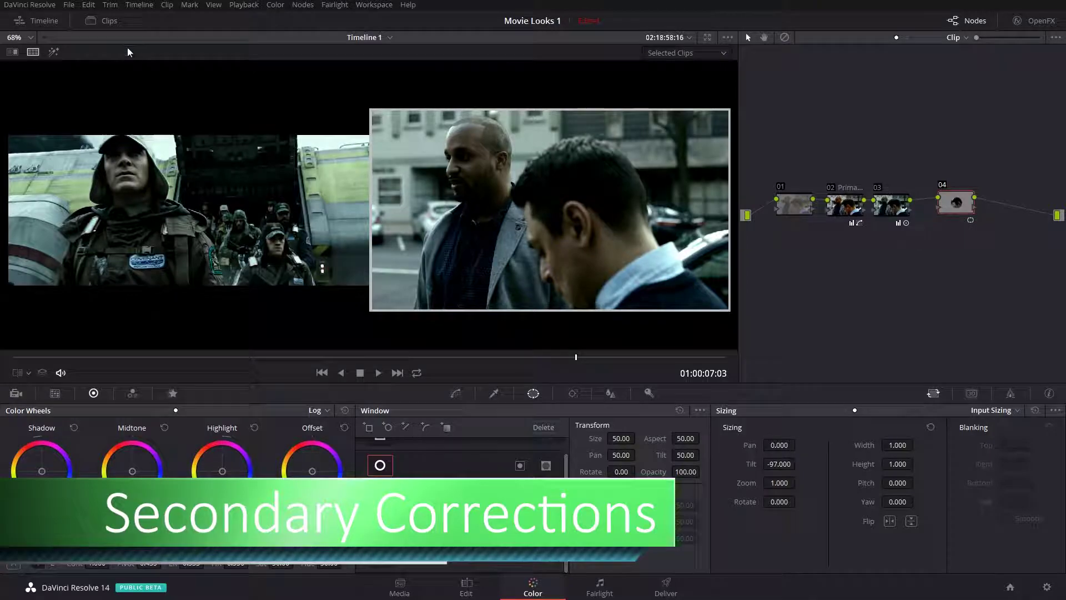
key("ctrl+alt+w")
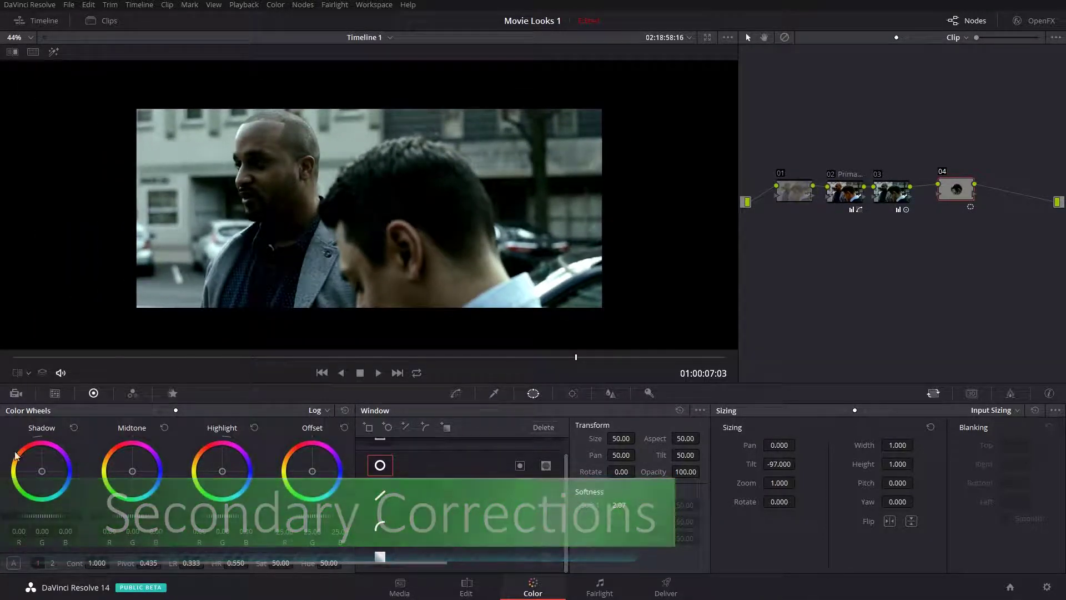
Step: Show the power window outline and size the circle around the left man's face
left_click(28, 373)
left_click(42, 420)
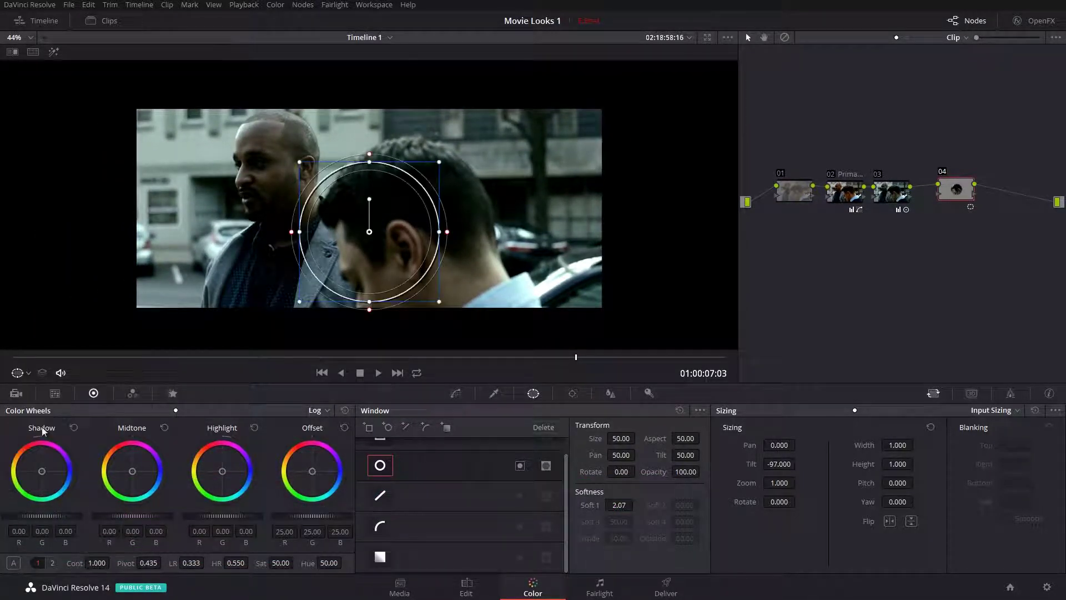
left_click_drag(412, 216, 310, 154)
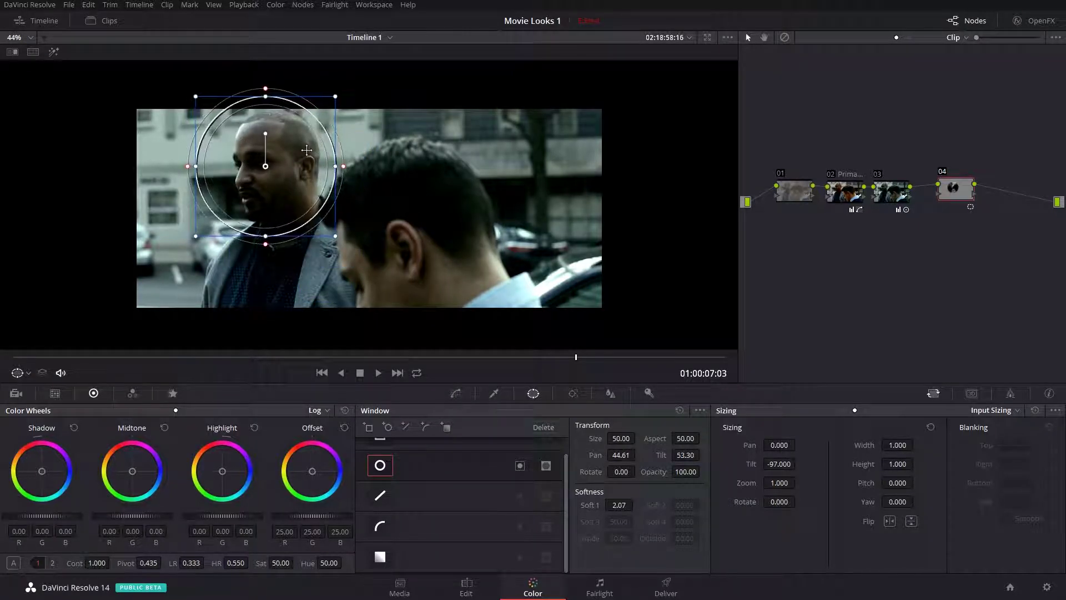
left_click_drag(337, 239, 408, 333)
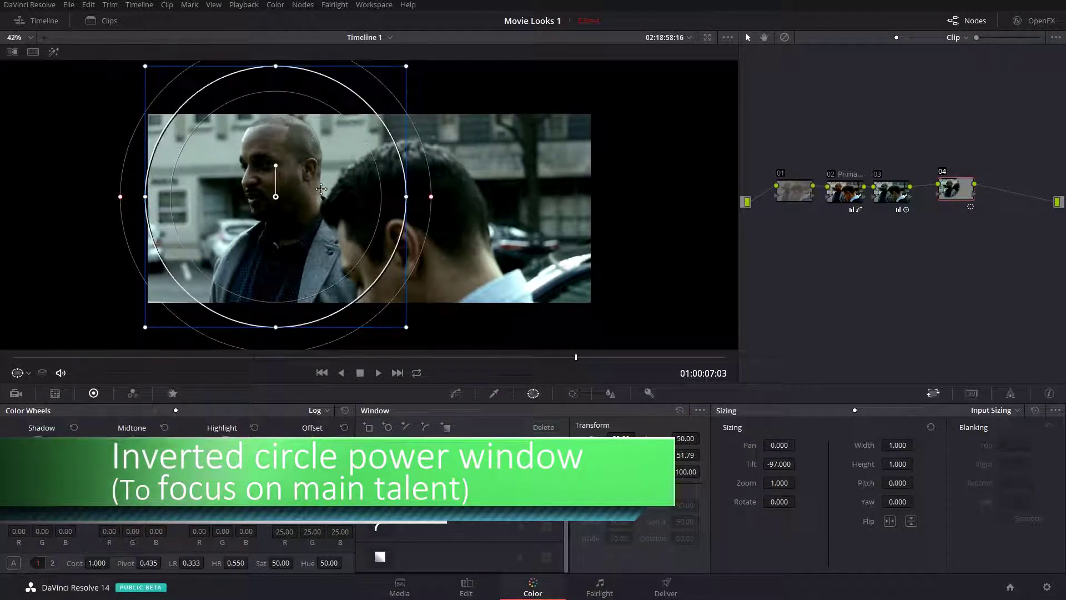
scroll(415, 201, "down", 1)
left_click_drag(402, 99, 381, 106)
Step: Track the circle window forward and backward on the face with rotation tracking off
left_click(572, 393)
left_click(592, 431)
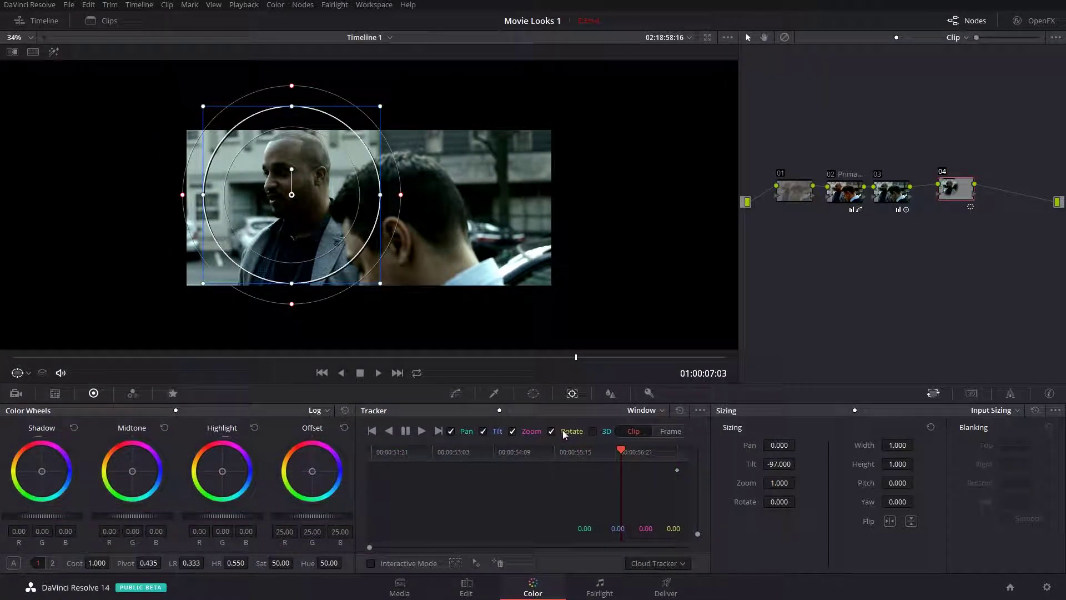
left_click(552, 431)
left_click(421, 433)
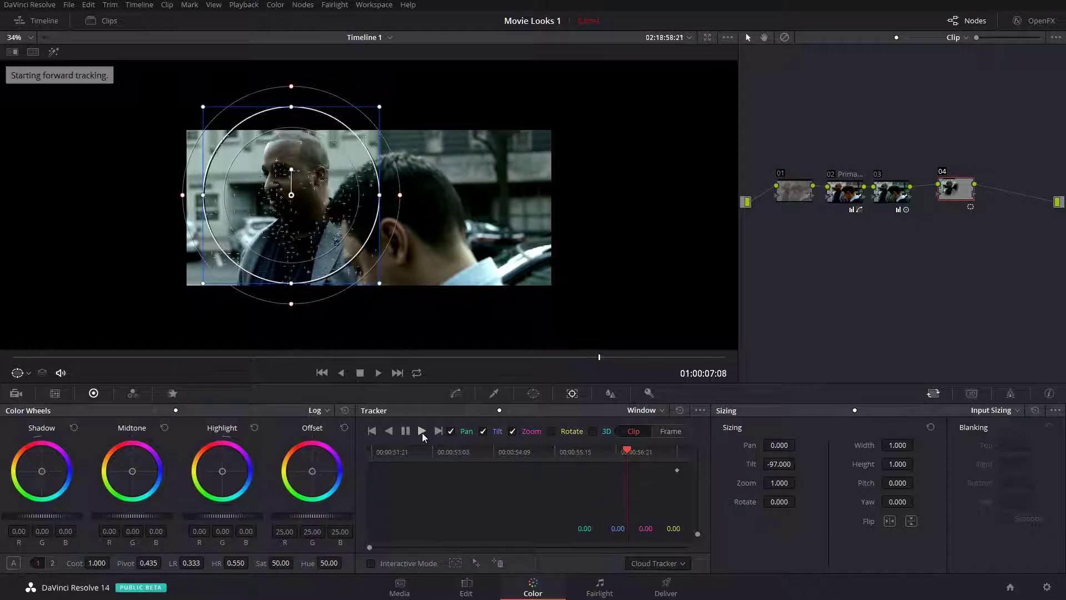
left_click(391, 432)
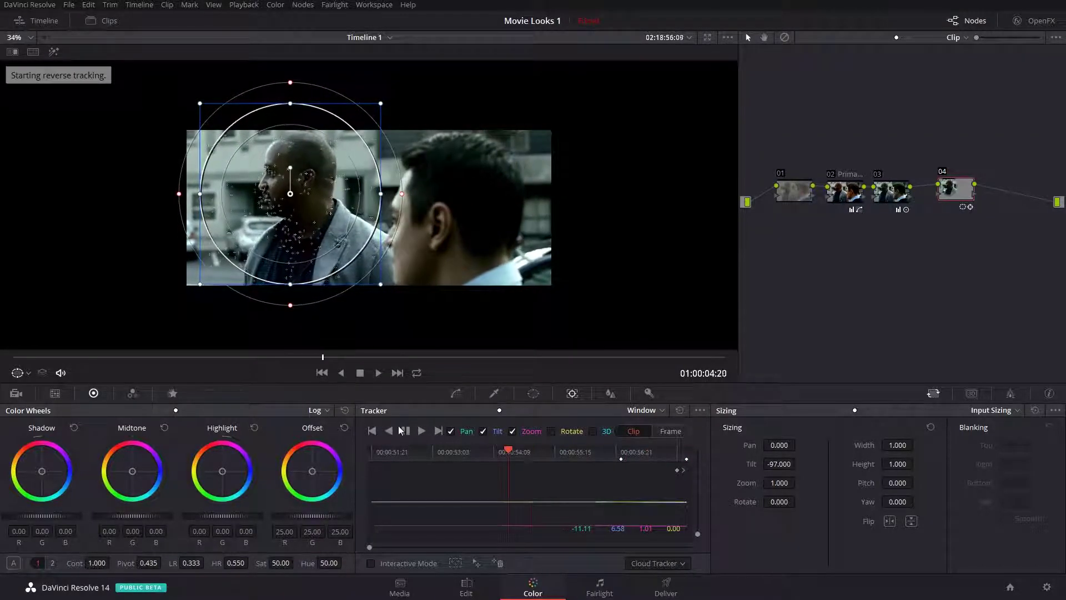
left_click(534, 394)
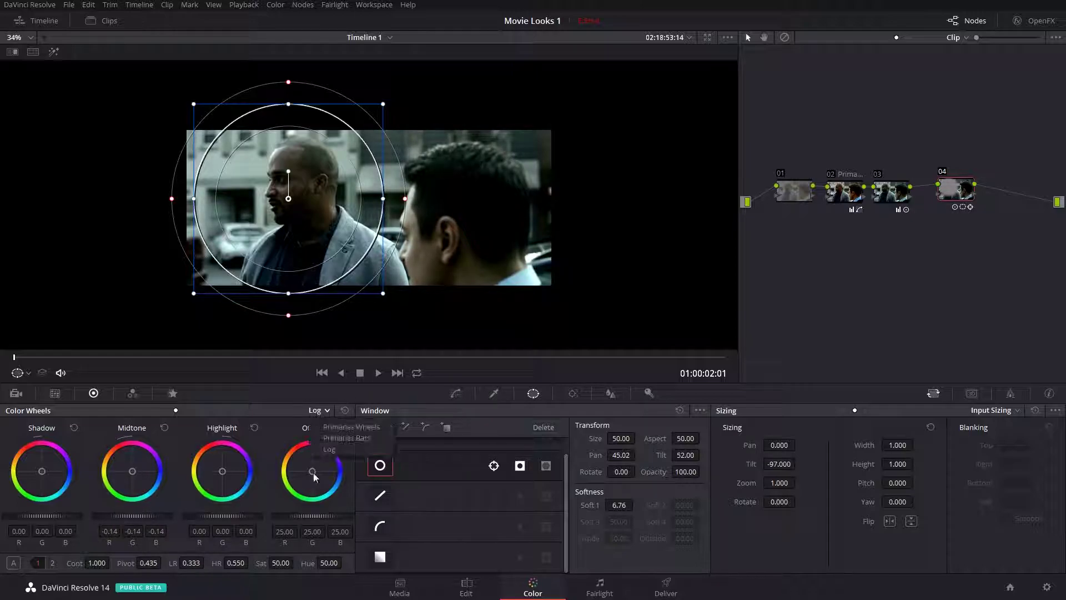
Step: Switch node 04's colour wheels to Primaries and lower the Gamma master slightly
left_click(336, 429)
left_click_drag(132, 515, 133, 515)
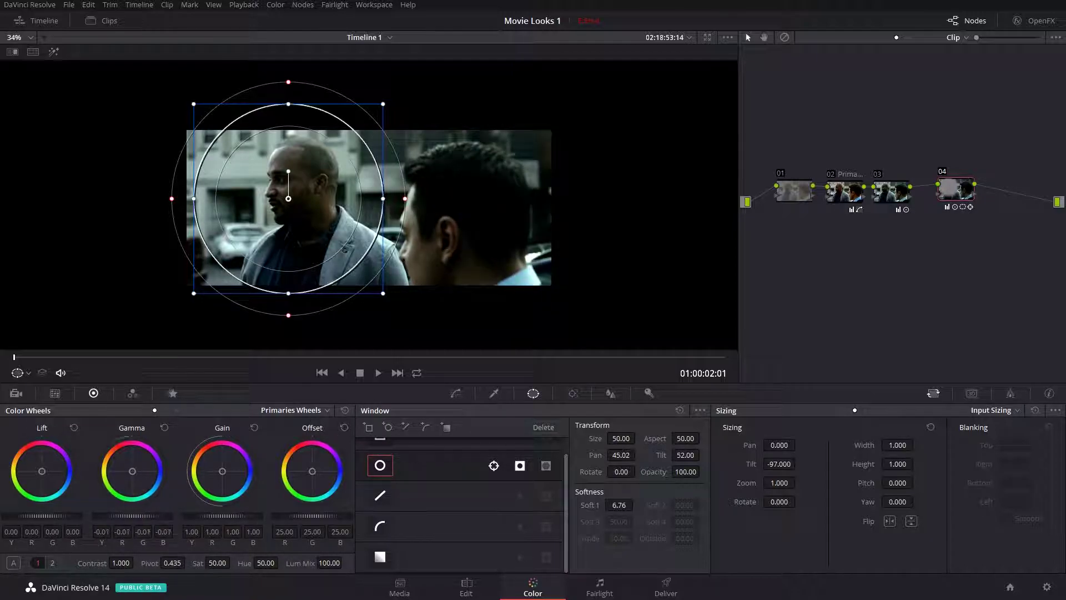